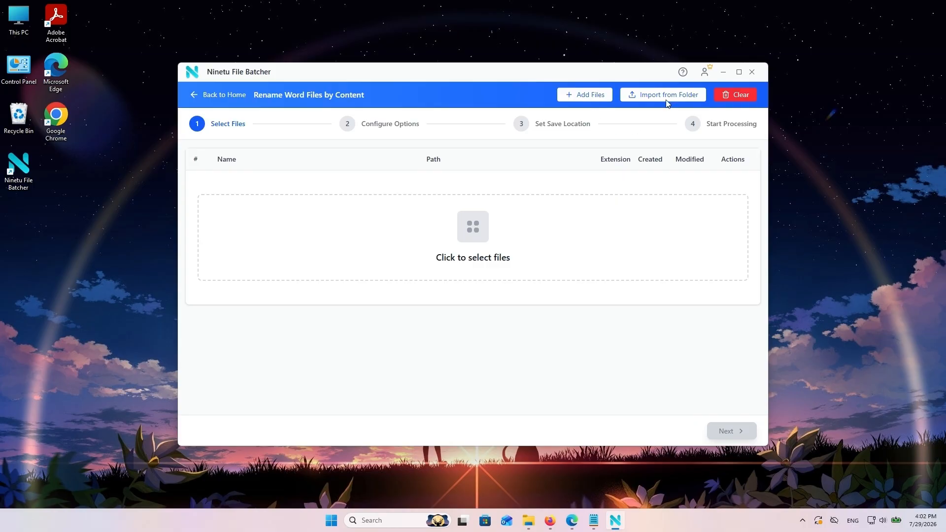
Add Word files word rename temp file (1).docx through (64).docx from D:\pending files\Rename Word Files by Content
{"action": "left_click", "coordinate": [557, 173]}
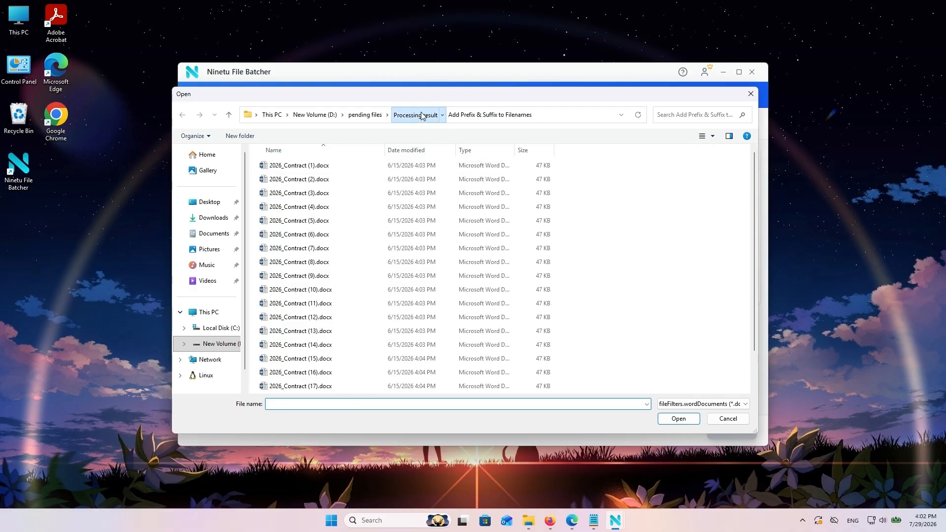
{"action": "left_click", "coordinate": [422, 115]}
{"action": "left_click", "coordinate": [365, 115]}
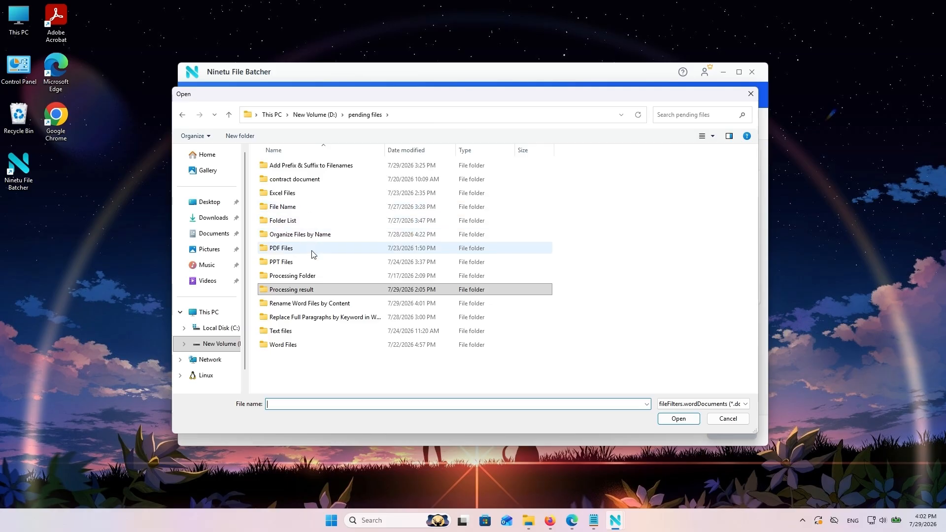
{"action": "double_click", "coordinate": [332, 303]}
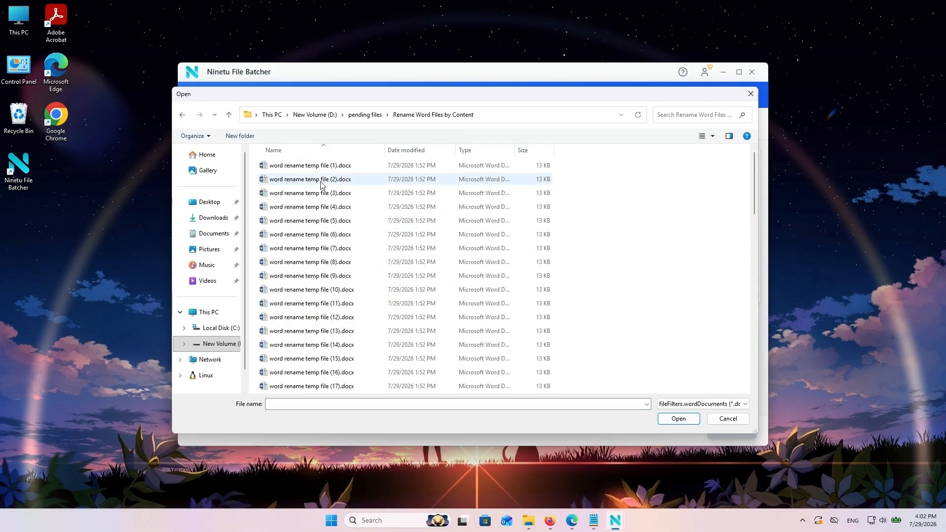
{"action": "left_click", "coordinate": [323, 165]}
{"action": "scroll", "coordinate": [354, 315], "scroll_direction": "down", "scroll_amount": 15}
{"action": "scroll", "coordinate": [344, 329], "scroll_direction": "down", "scroll_amount": 1}
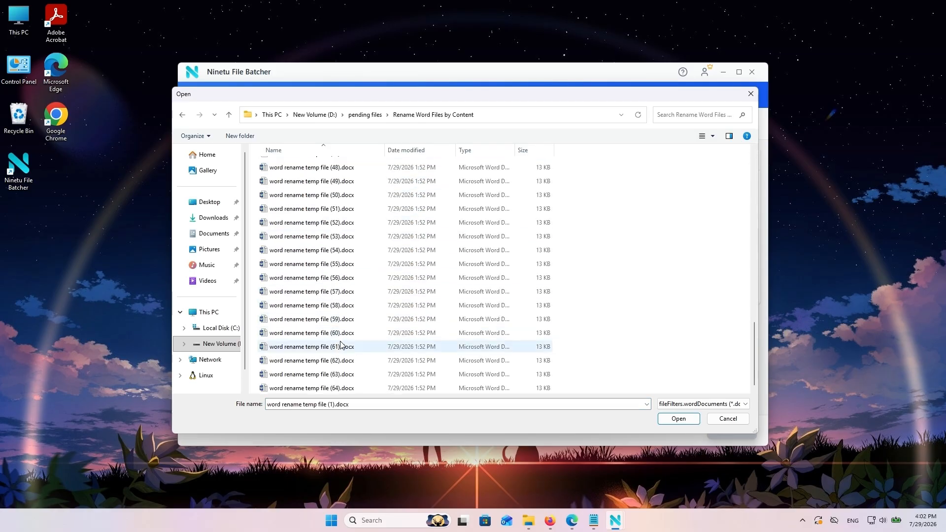
{"action": "left_click", "coordinate": [338, 387], "text": "shift"}
{"action": "left_click", "coordinate": [678, 418]}
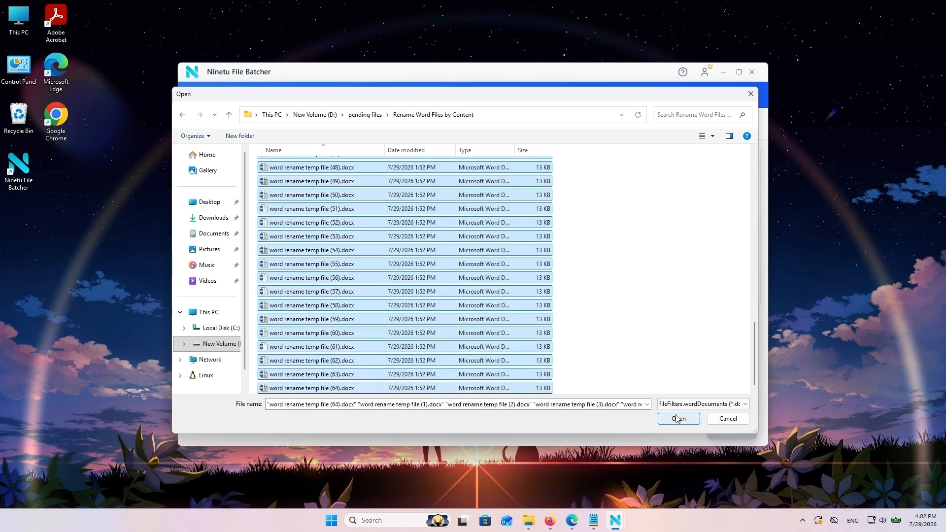
Review the added files through the last page and accept First Line Text, a 60-character limit and Replace whole filename as options
{"action": "scroll", "coordinate": [495, 256], "scroll_direction": "down", "scroll_amount": 4}
{"action": "scroll", "coordinate": [491, 269], "scroll_direction": "down", "scroll_amount": 8}
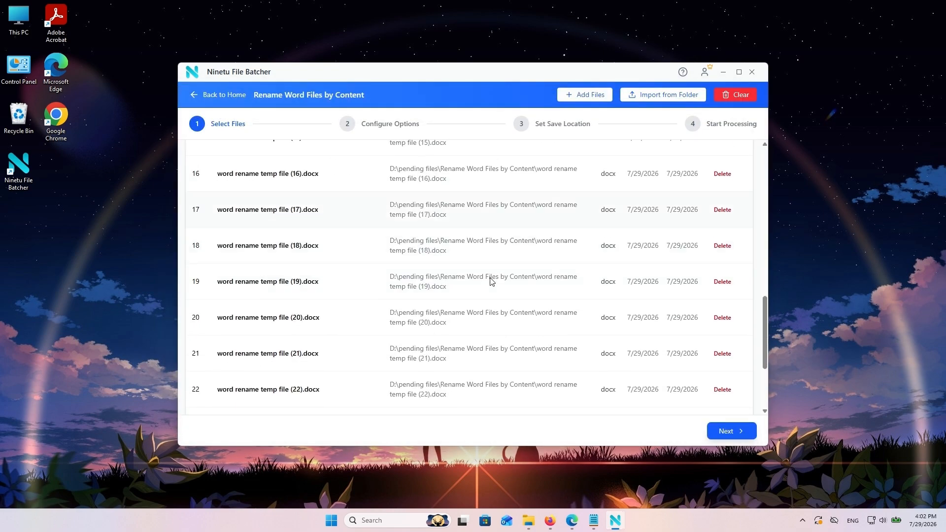
{"action": "left_click", "coordinate": [640, 394]}
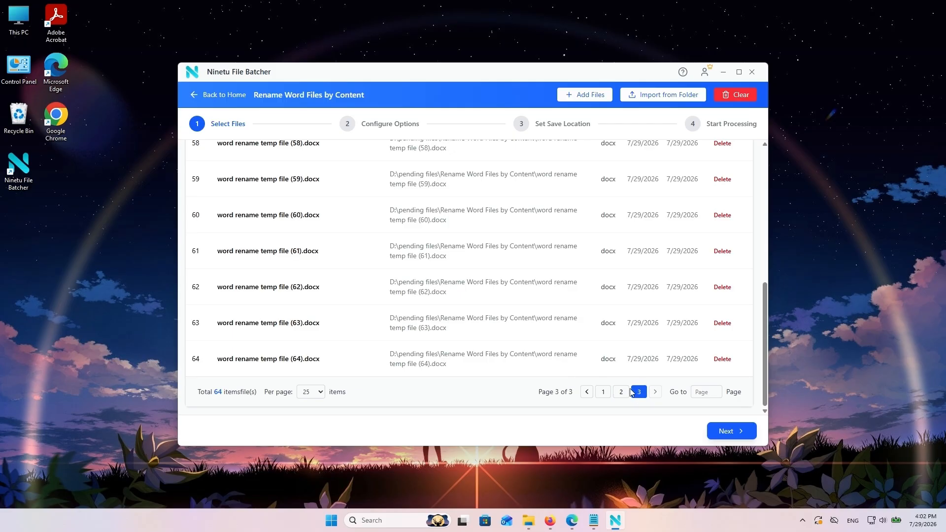
{"action": "left_click", "coordinate": [715, 431]}
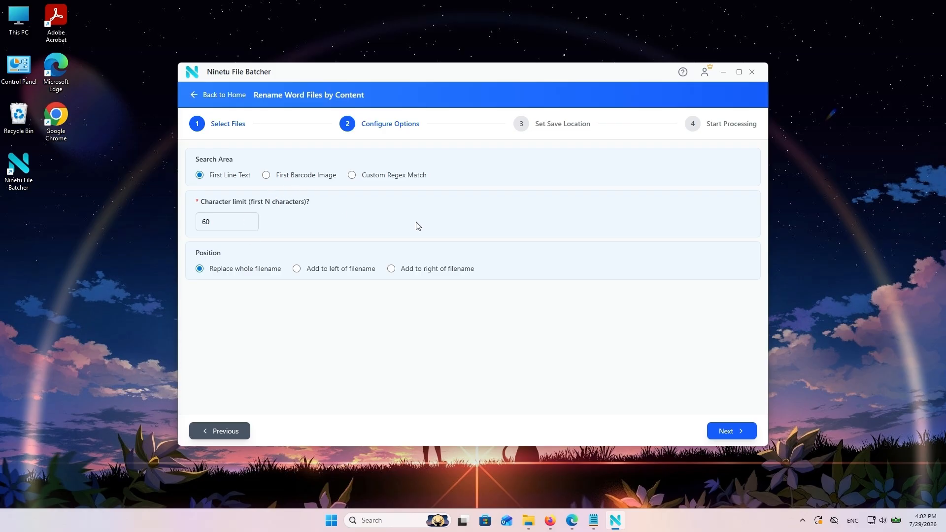
{"action": "left_click", "coordinate": [726, 432]}
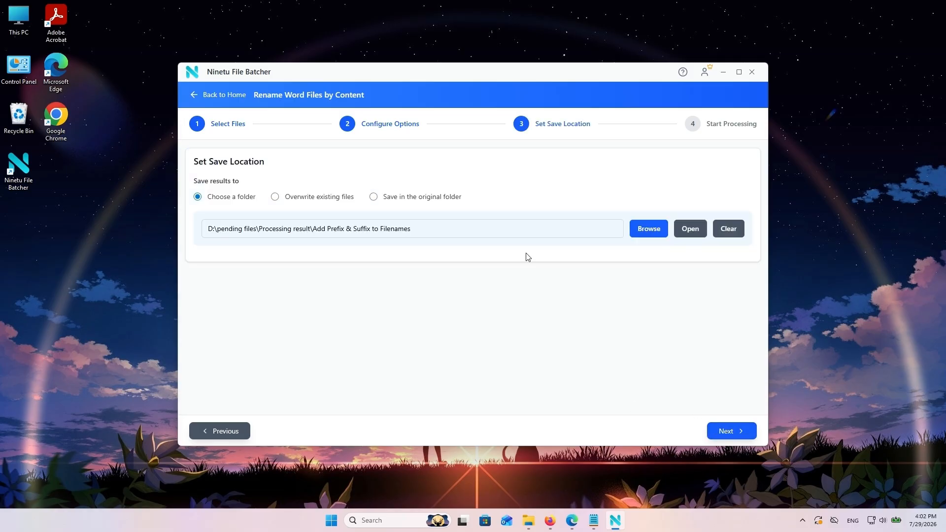
Set the save location to D:\pending files\Processing result\Rename Word Files by Content and start the batch renaming
{"action": "left_click", "coordinate": [650, 230]}
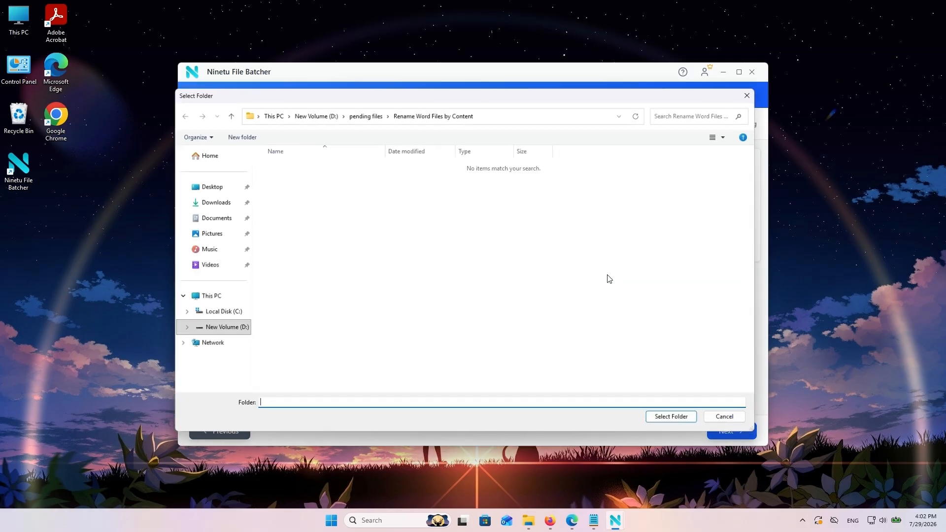
{"action": "left_click", "coordinate": [366, 117]}
{"action": "double_click", "coordinate": [375, 290]}
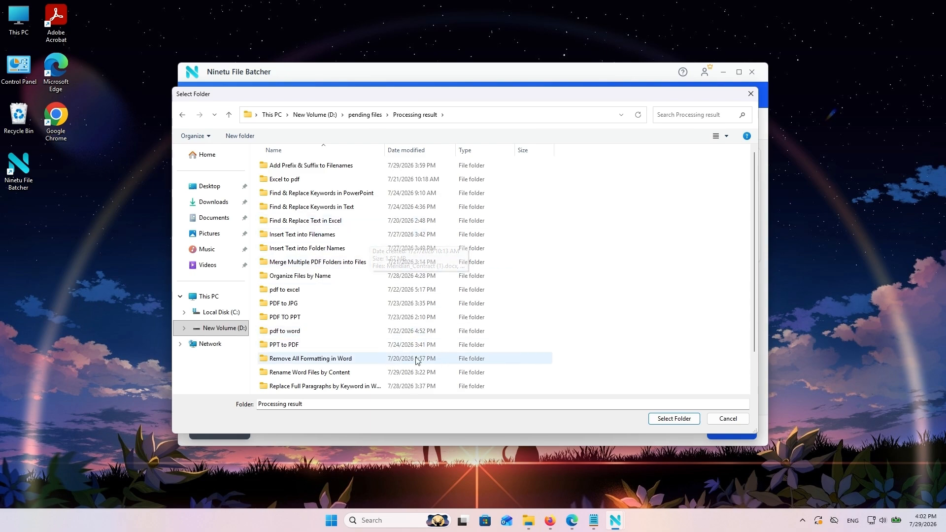
{"action": "double_click", "coordinate": [335, 373]}
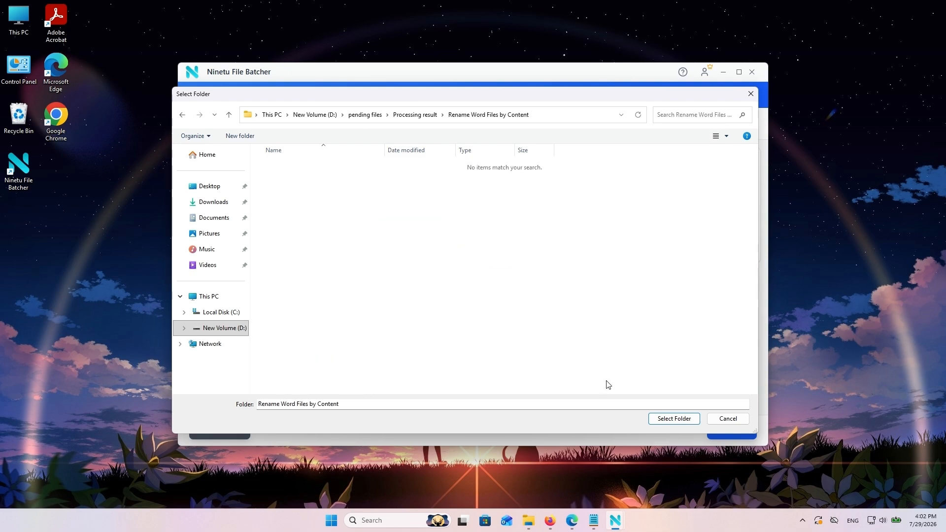
{"action": "left_click", "coordinate": [674, 419]}
{"action": "left_click", "coordinate": [728, 431]}
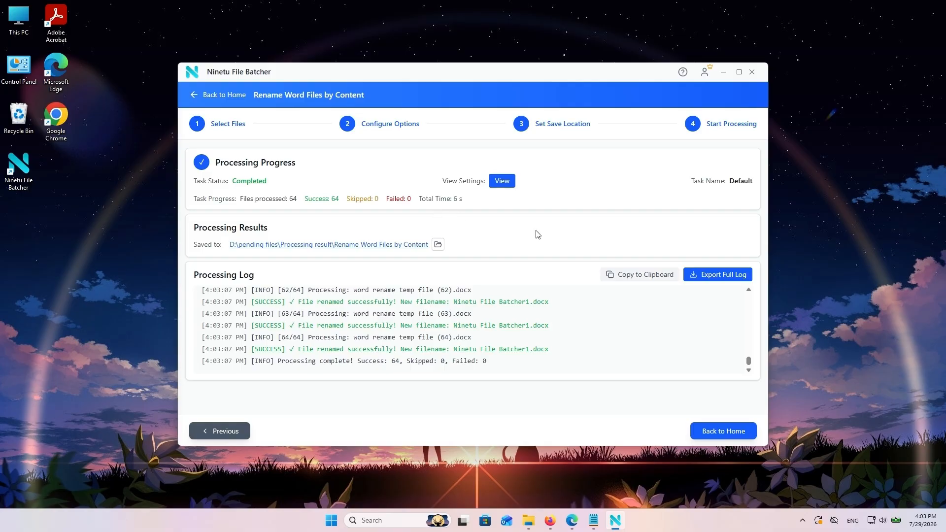
Open the output folder of the finished task and examine the names of all renamed Word files
{"action": "left_click", "coordinate": [637, 277]}
{"action": "left_click", "coordinate": [438, 245]}
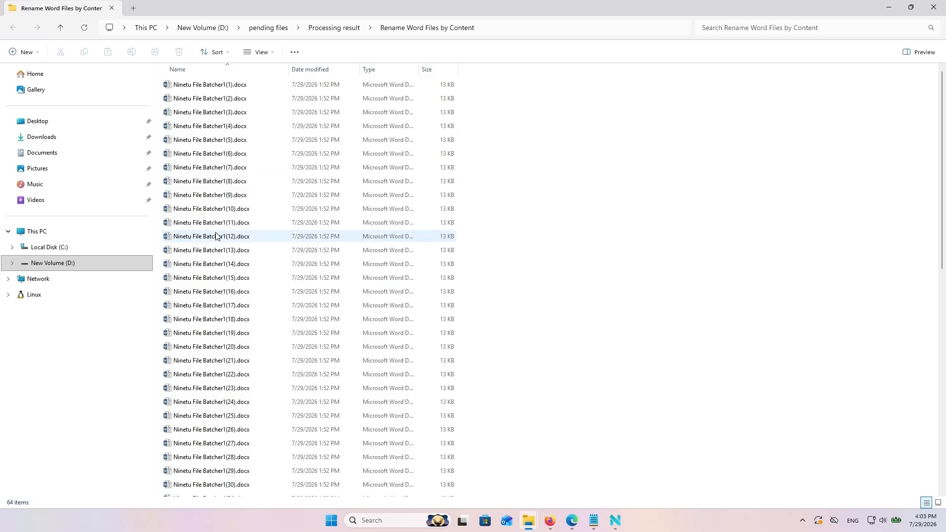
{"action": "scroll", "coordinate": [221, 419], "scroll_direction": "down", "scroll_amount": 4}
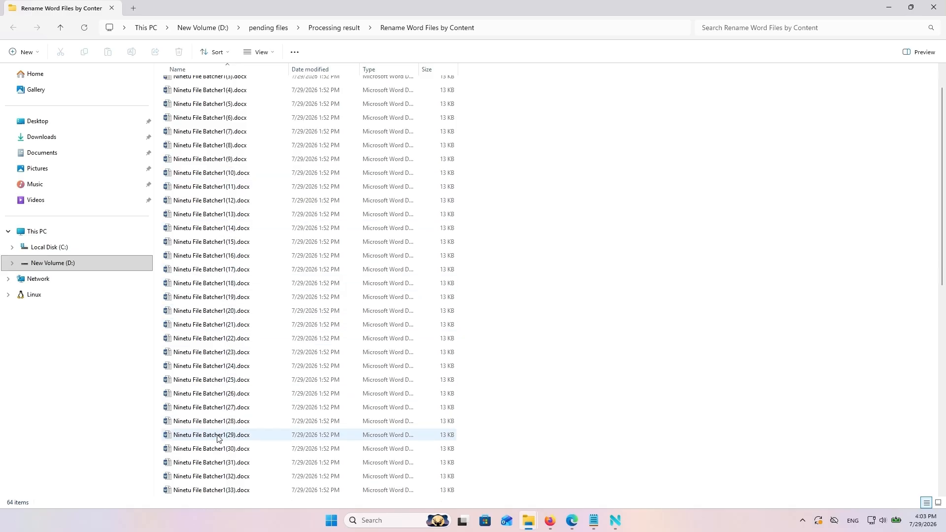
{"action": "scroll", "coordinate": [216, 458], "scroll_direction": "down", "scroll_amount": 7}
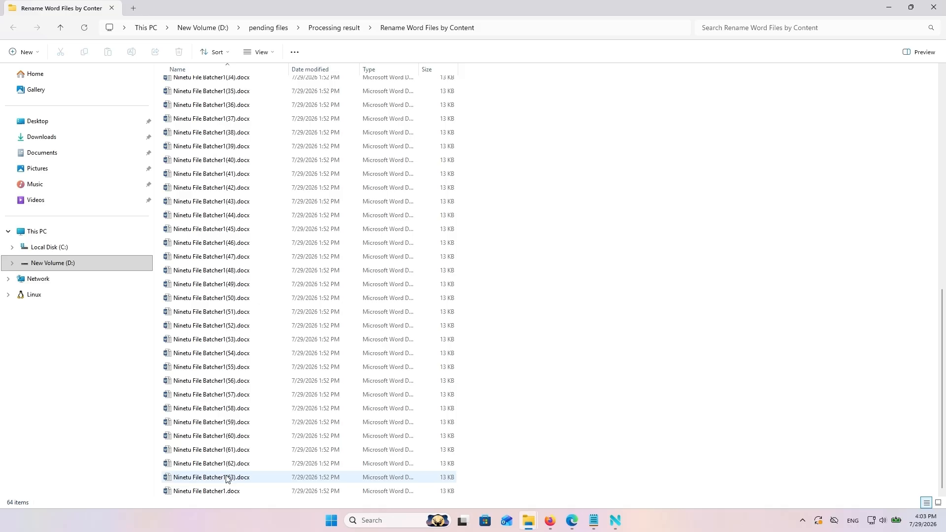
{"action": "scroll", "coordinate": [219, 458], "scroll_direction": "up", "scroll_amount": 10}
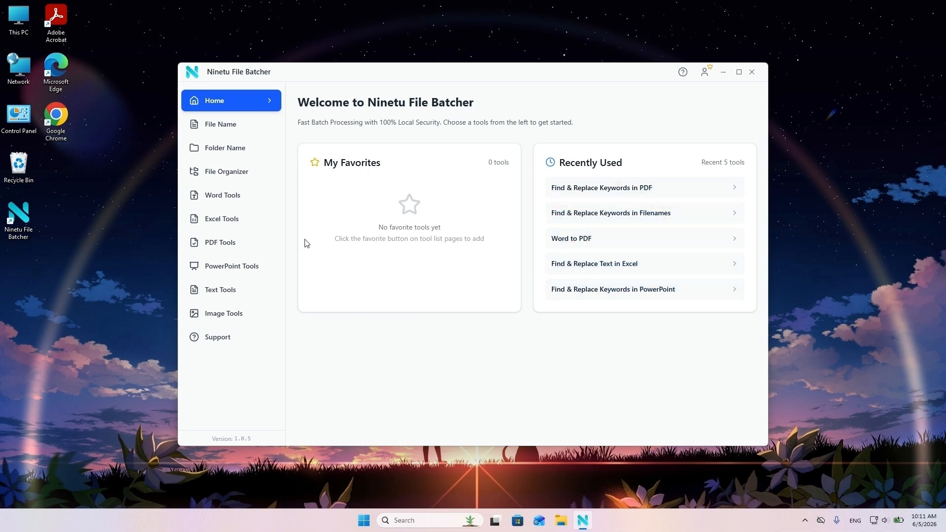
Favorite Find & Replace Text in Word, Excel to CSV, PDF to Excel, Find & Replace Keywords in PowerPoint and Image to JPG, and return to Home
{"action": "left_click", "coordinate": [222, 199]}
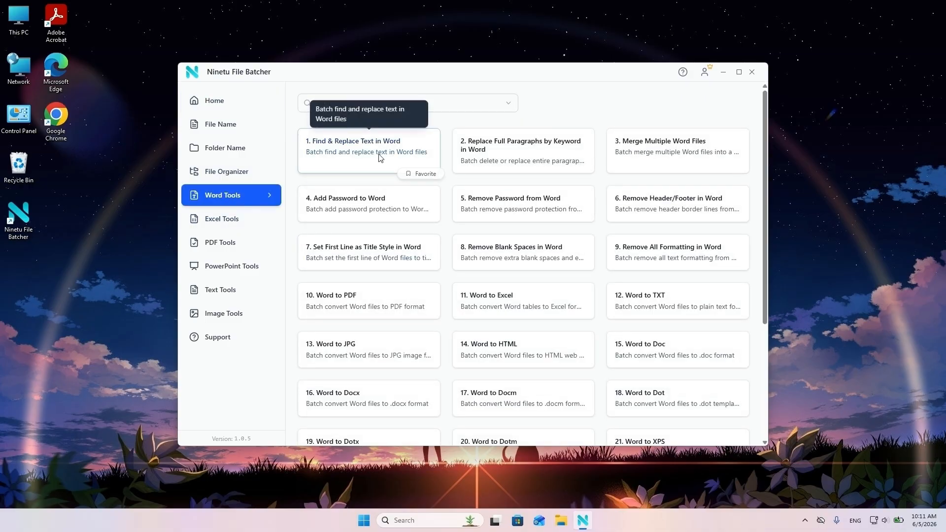
{"action": "left_click", "coordinate": [224, 221]}
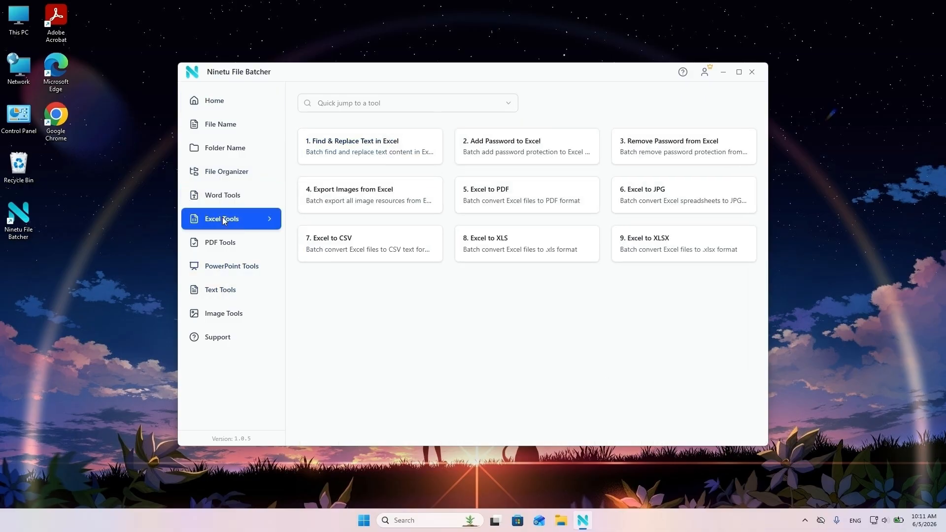
{"action": "left_click", "coordinate": [219, 244]}
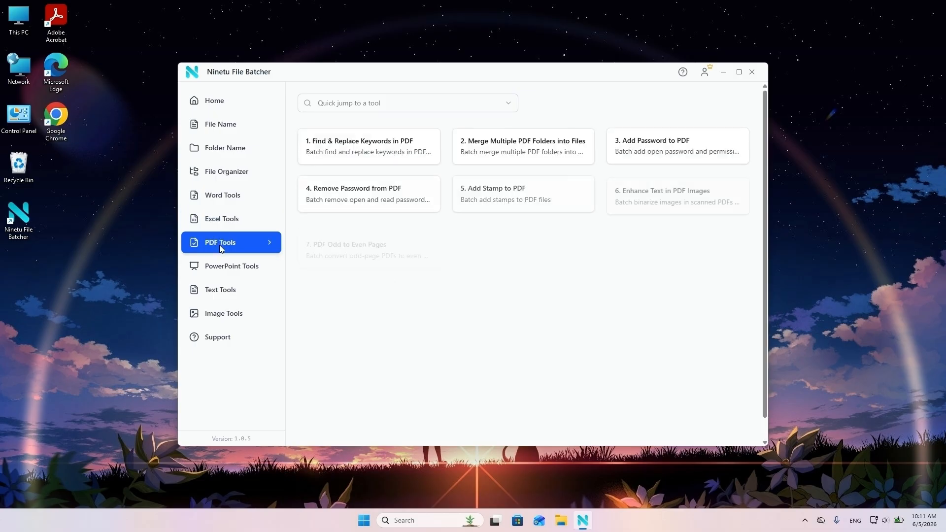
{"action": "left_click", "coordinate": [232, 268]}
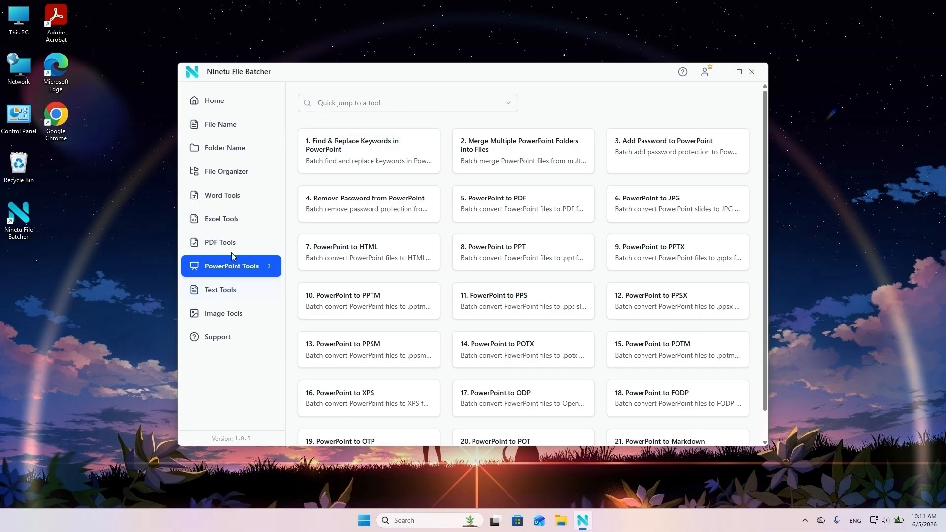
{"action": "left_click", "coordinate": [221, 309]}
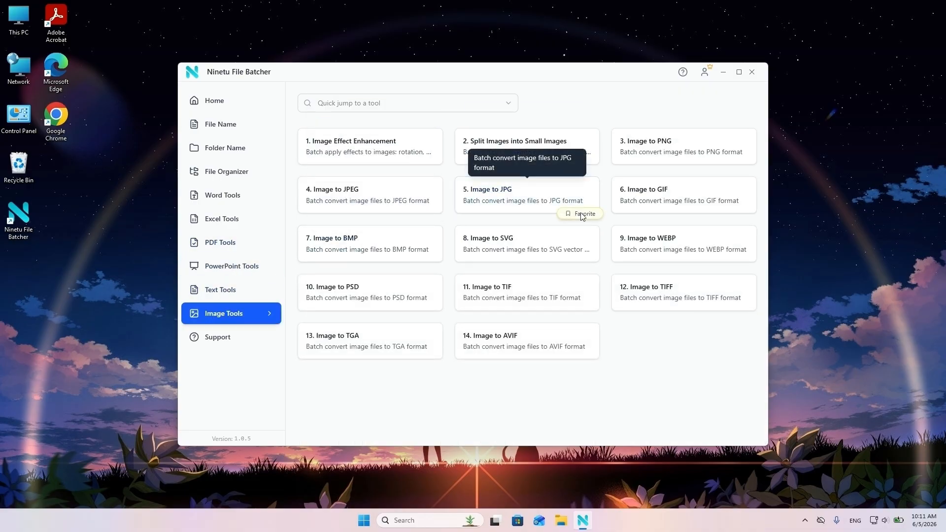
{"action": "left_click", "coordinate": [220, 106]}
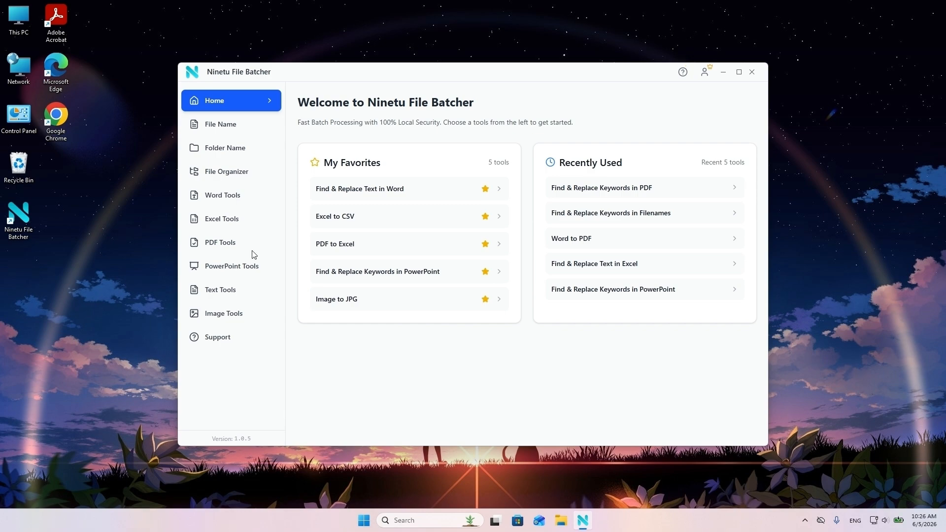
Open the form for a new support request and start editing its required subject
{"action": "left_click", "coordinate": [225, 342]}
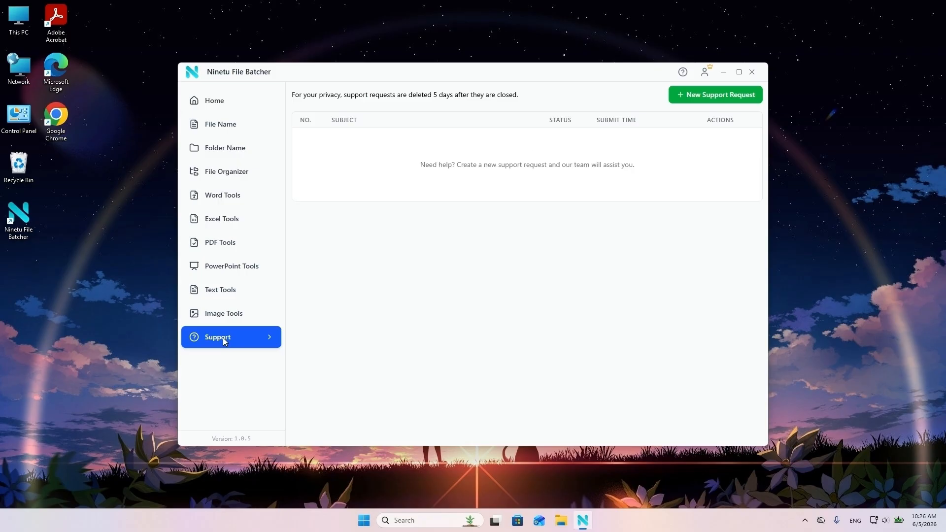
{"action": "left_click", "coordinate": [708, 98]}
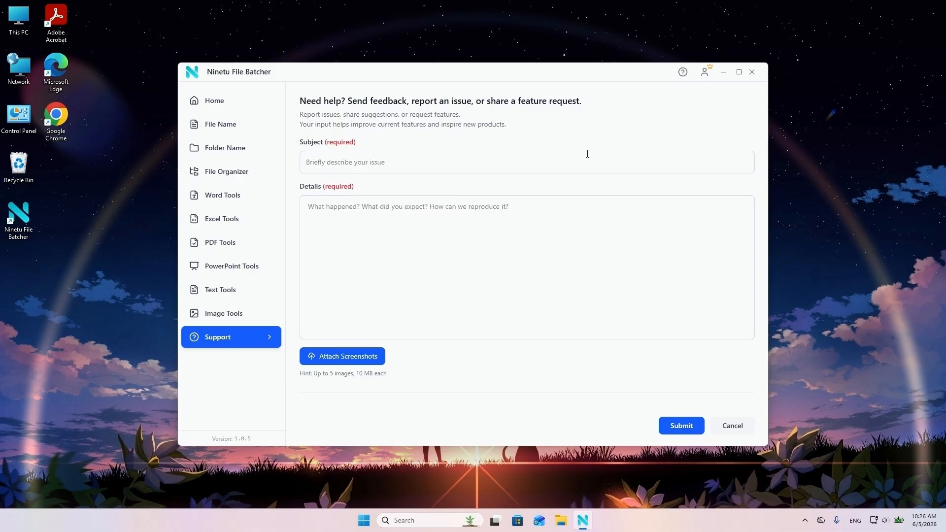
{"action": "left_click", "coordinate": [537, 158]}
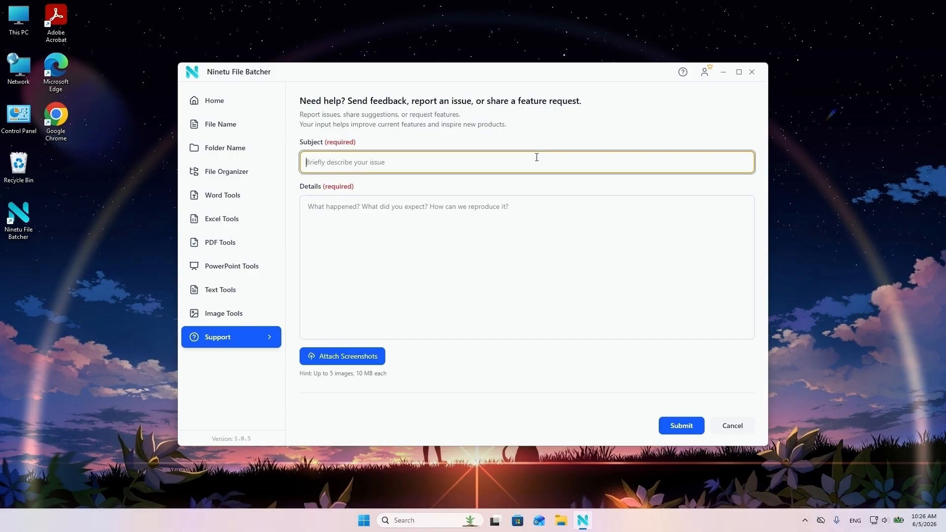
{"action": "left_click", "coordinate": [712, 102]}
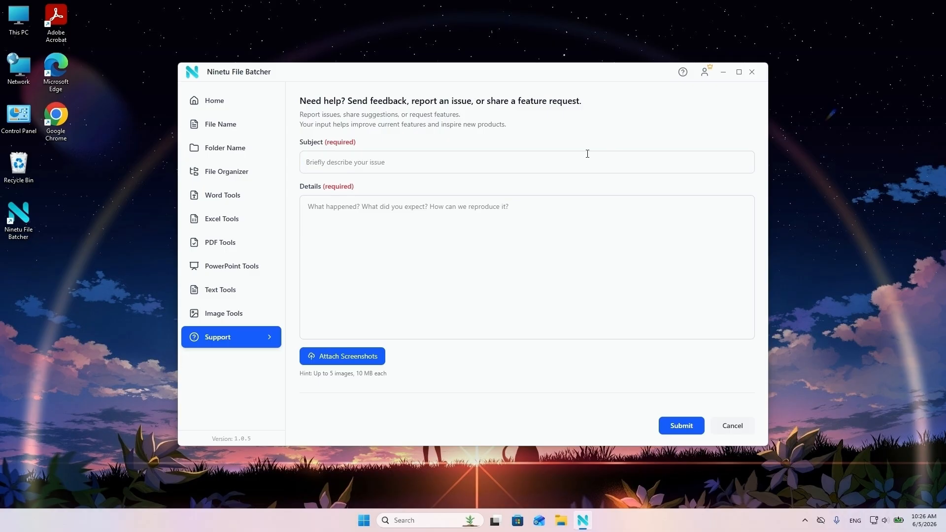
{"action": "left_click", "coordinate": [536, 157]}
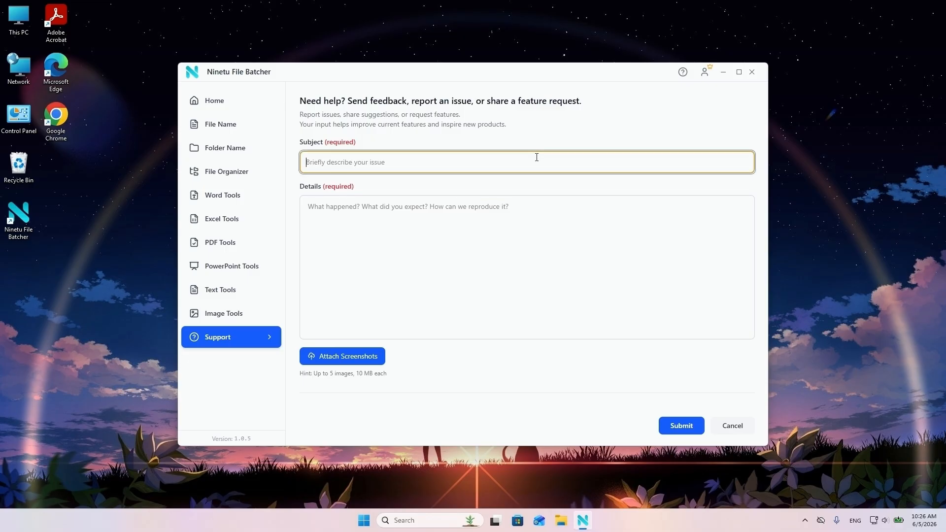